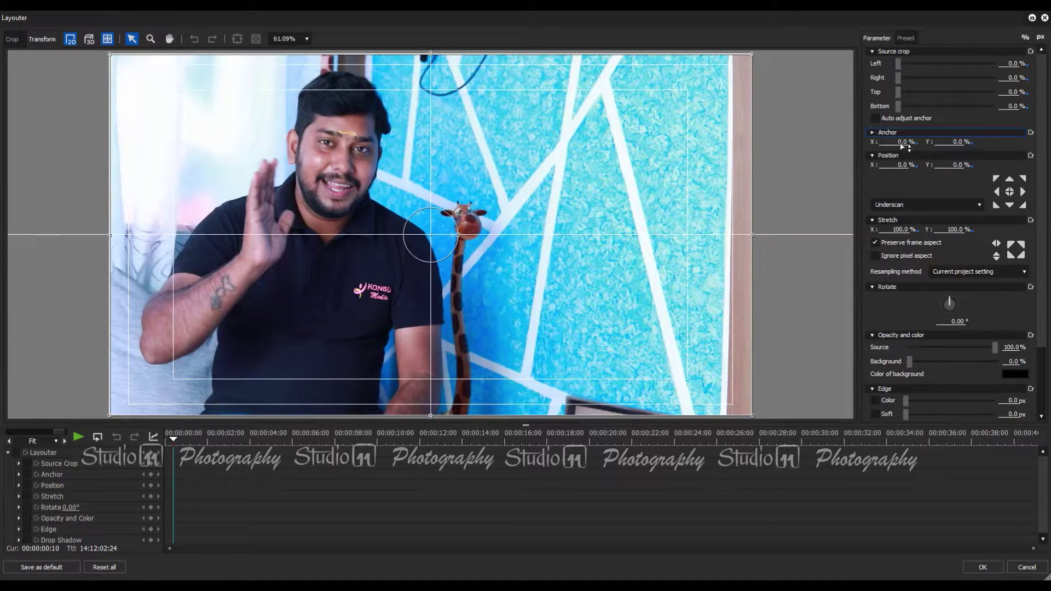
Set the image's anchor X to -15.90% and its position X to -24.10%
left_click_drag(905, 143, 924, 236)
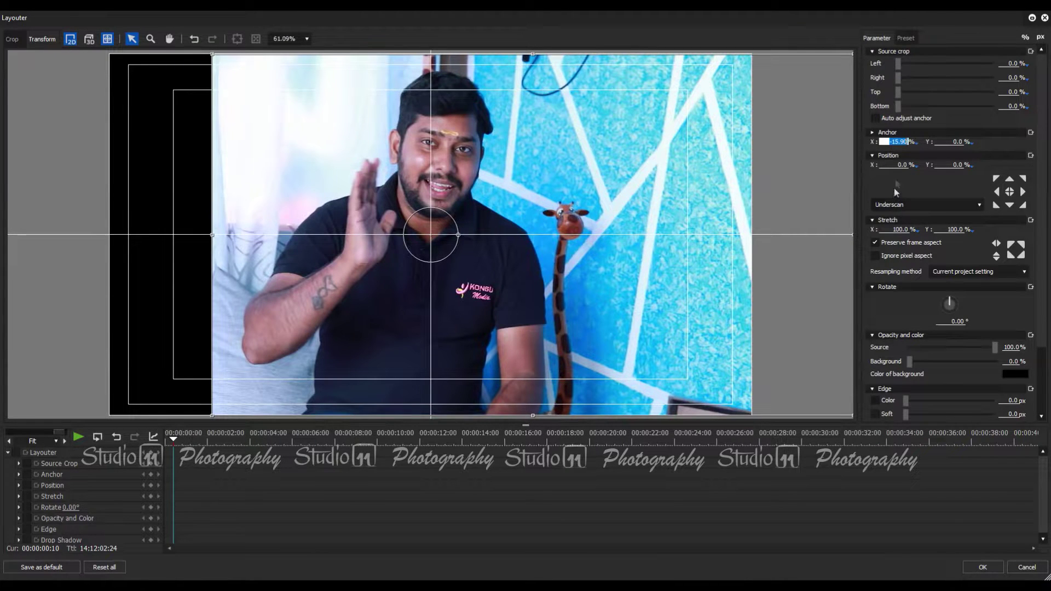
left_click(903, 167)
left_click_drag(904, 170, 941, 299)
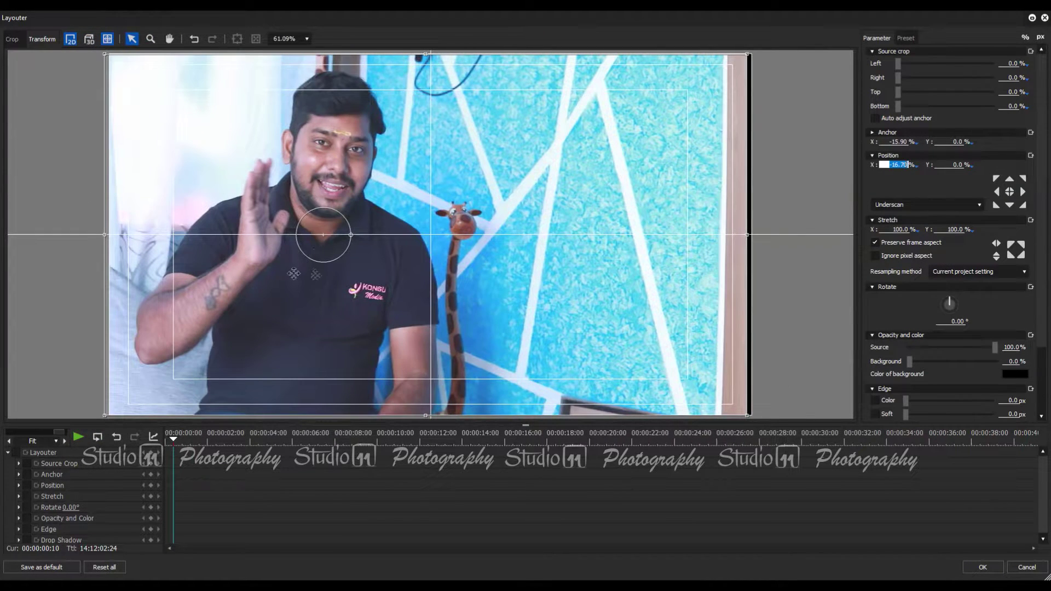
type("-24.1")
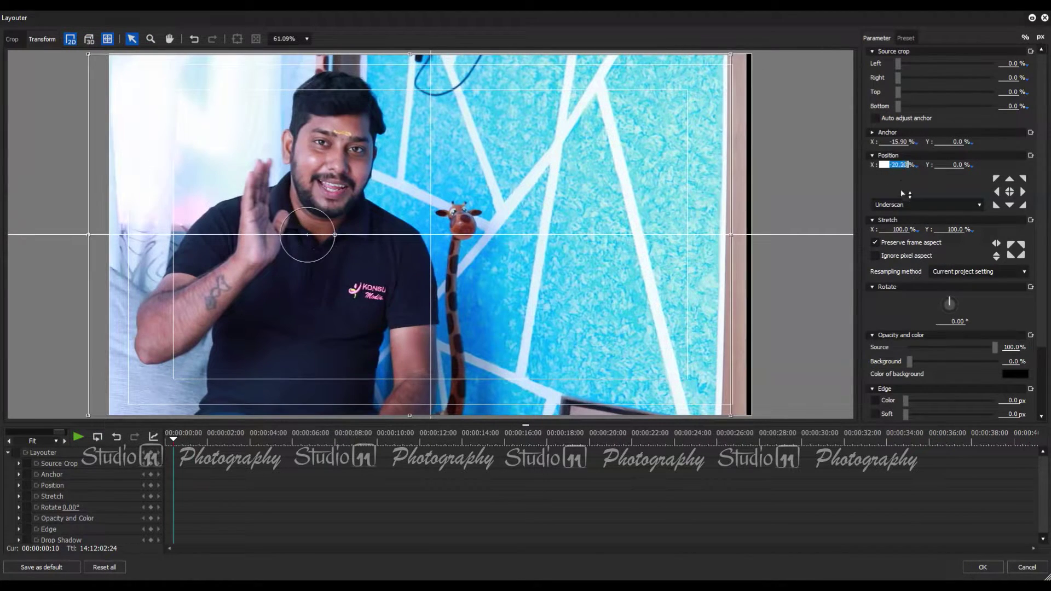
key("Tab")
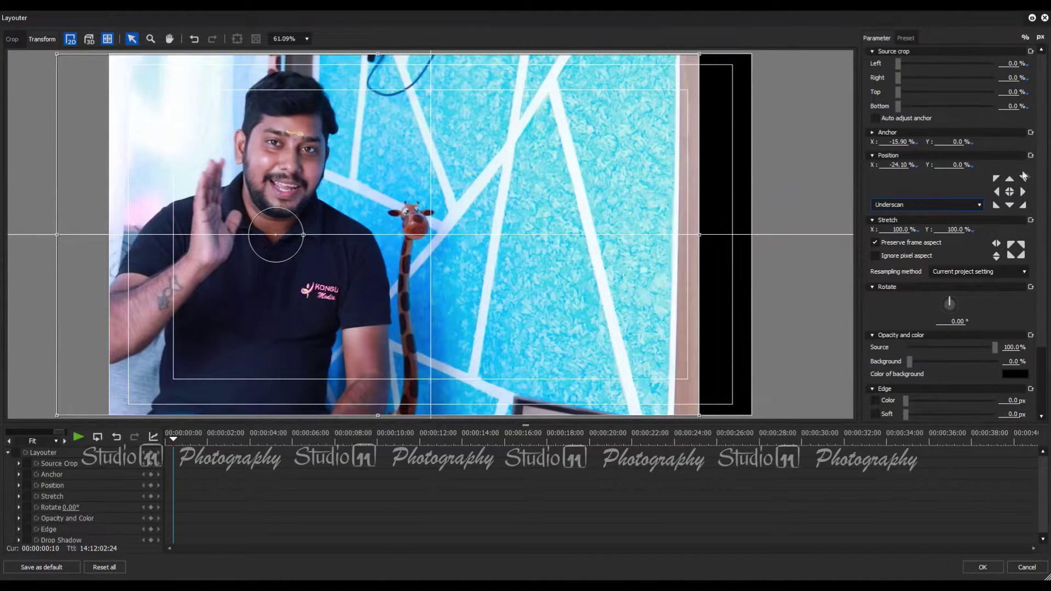
Align the image's anchor and position to the centre, each edge and the lower corners in turn, ending at the top-left corner
left_click(1011, 191)
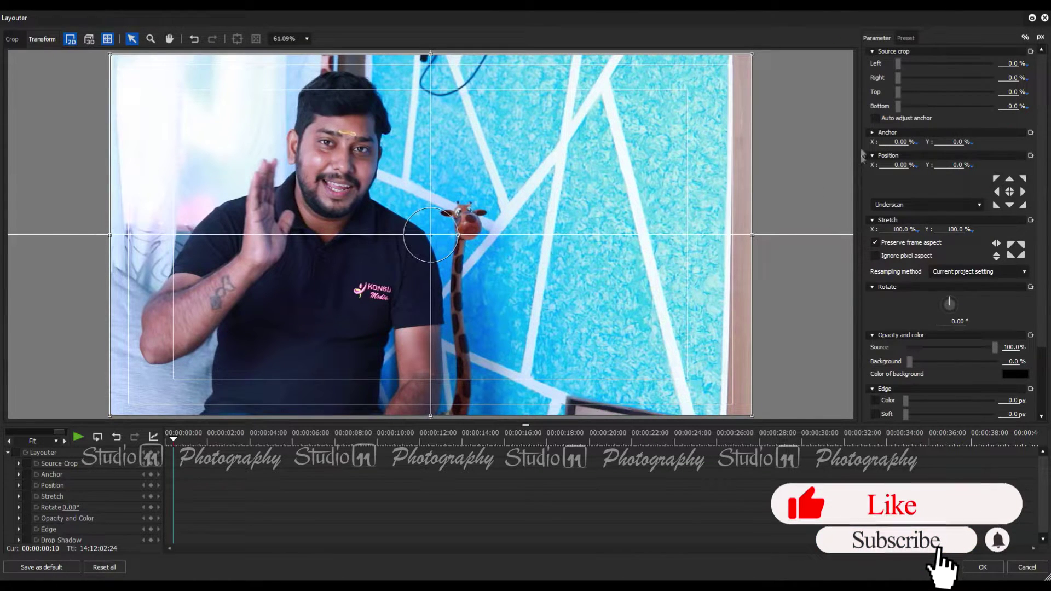
left_click(1023, 192)
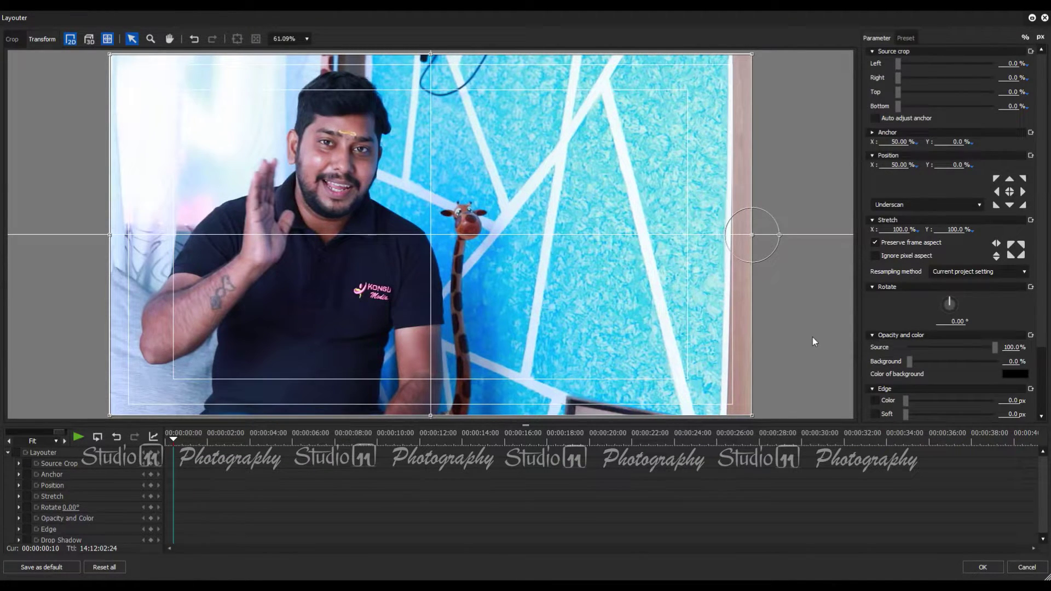
left_click(997, 192)
left_click(1011, 180)
left_click(1019, 205)
left_click(1023, 206)
left_click(996, 205)
left_click(995, 179)
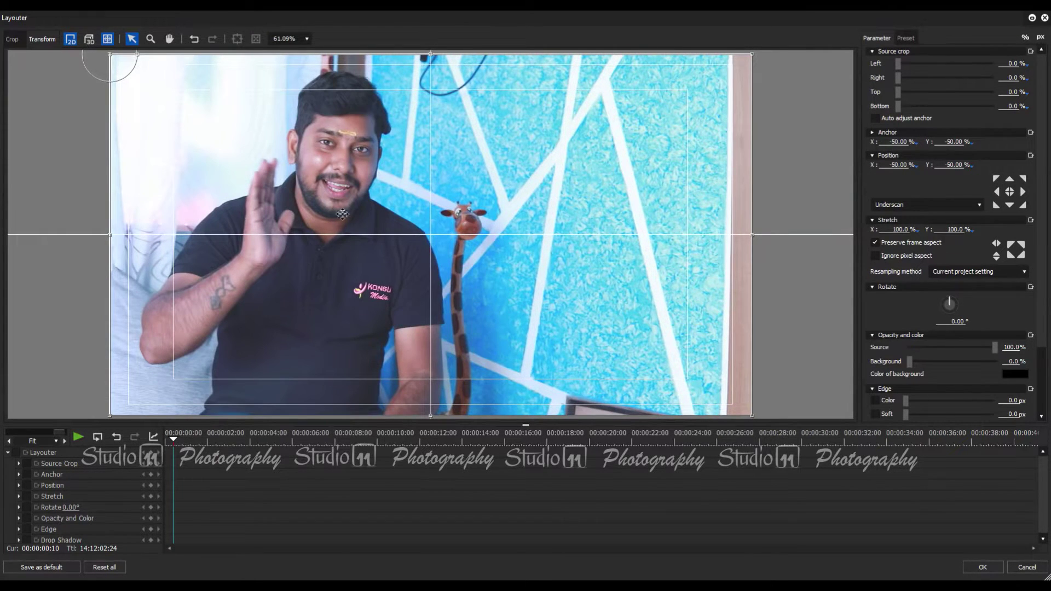
Choose Titlesafe as the alignment area and centre the image's anchor and position in the frame
left_click(914, 207)
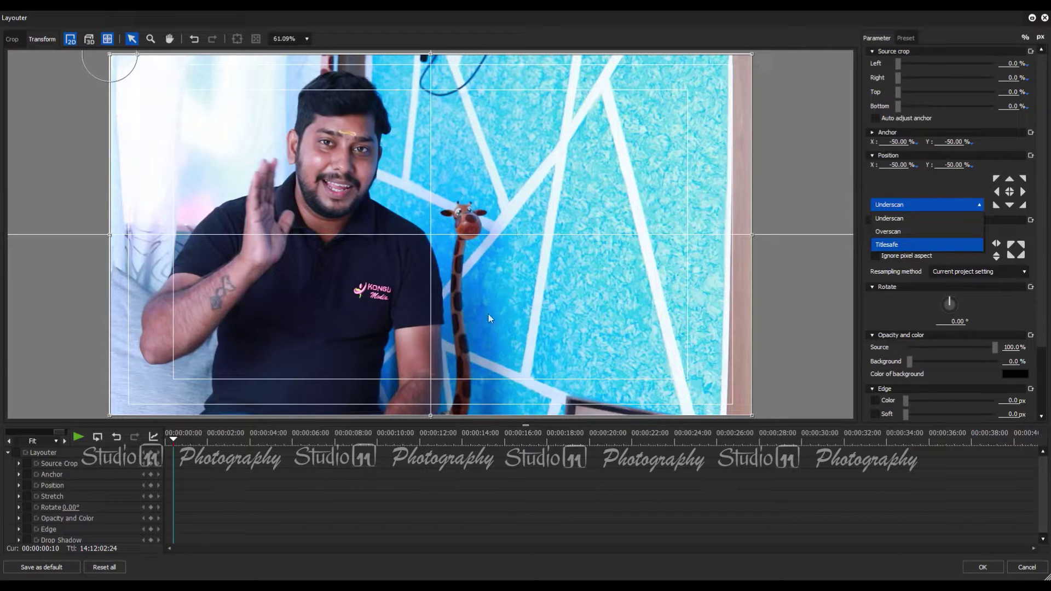
left_click(920, 247)
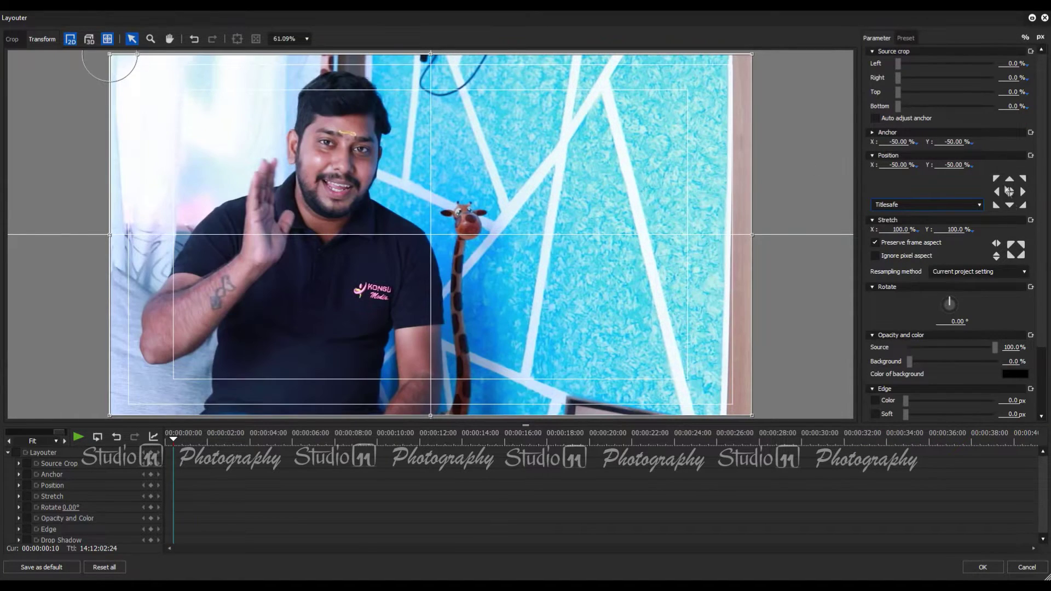
left_click(1010, 191)
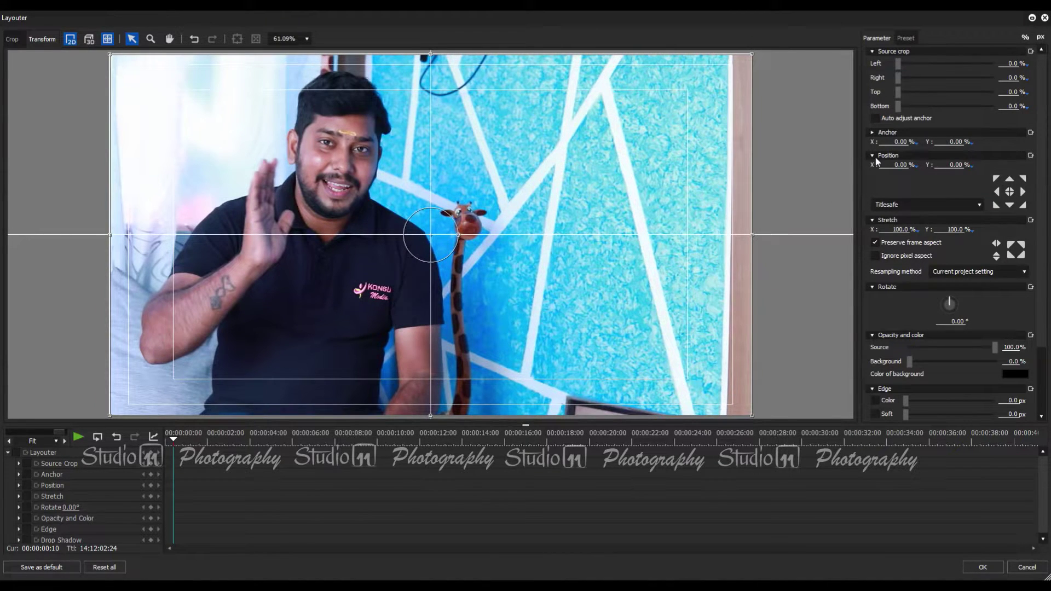
left_click_drag(546, 134, 602, 151)
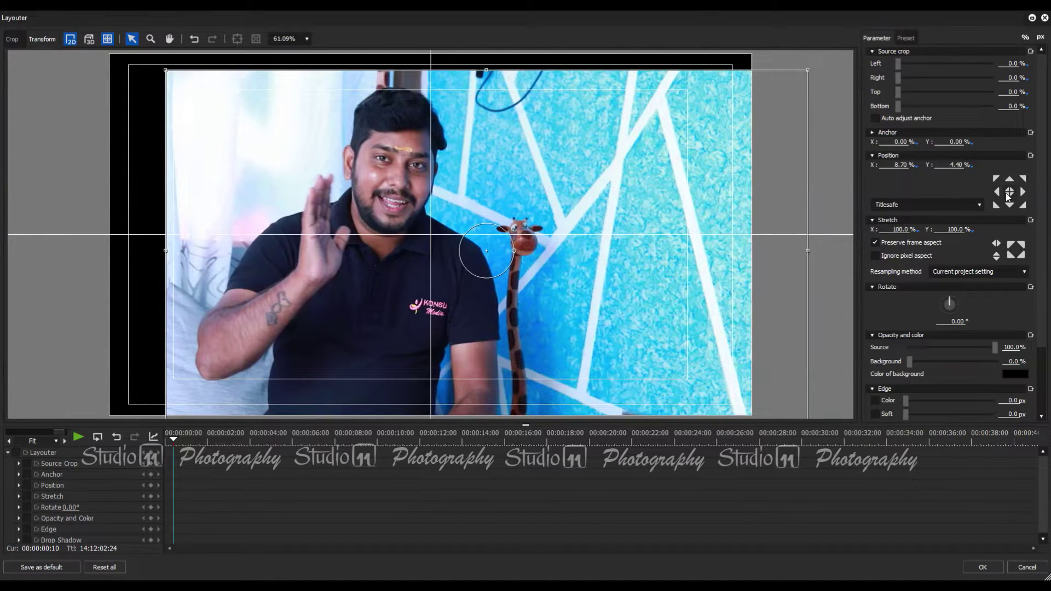
left_click(1009, 193)
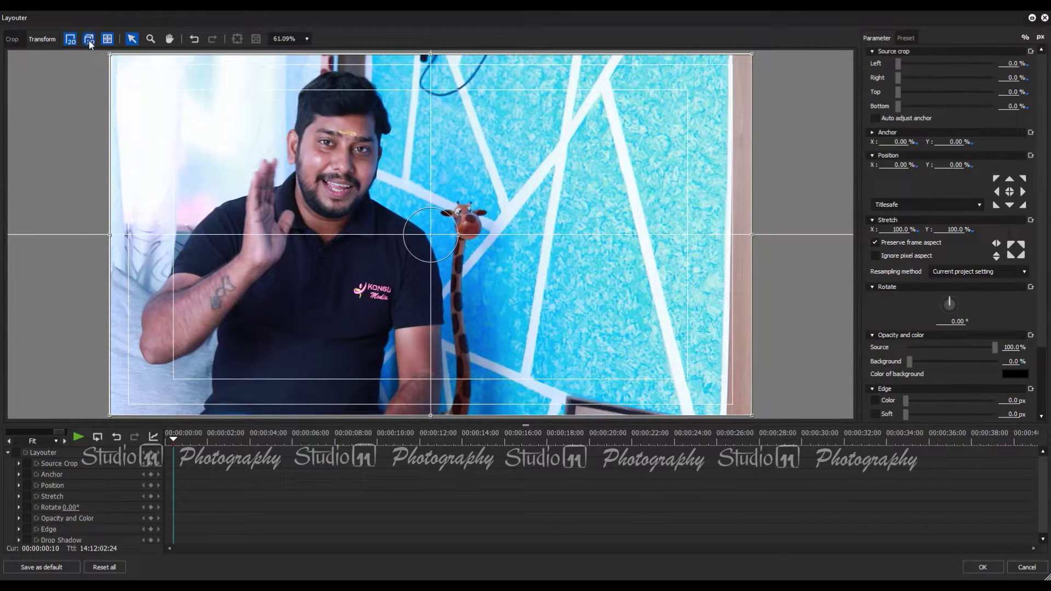
Switch the layout to 3D mode and try negative and positive Z positions for the image, ending at 40.3%
left_click(88, 40)
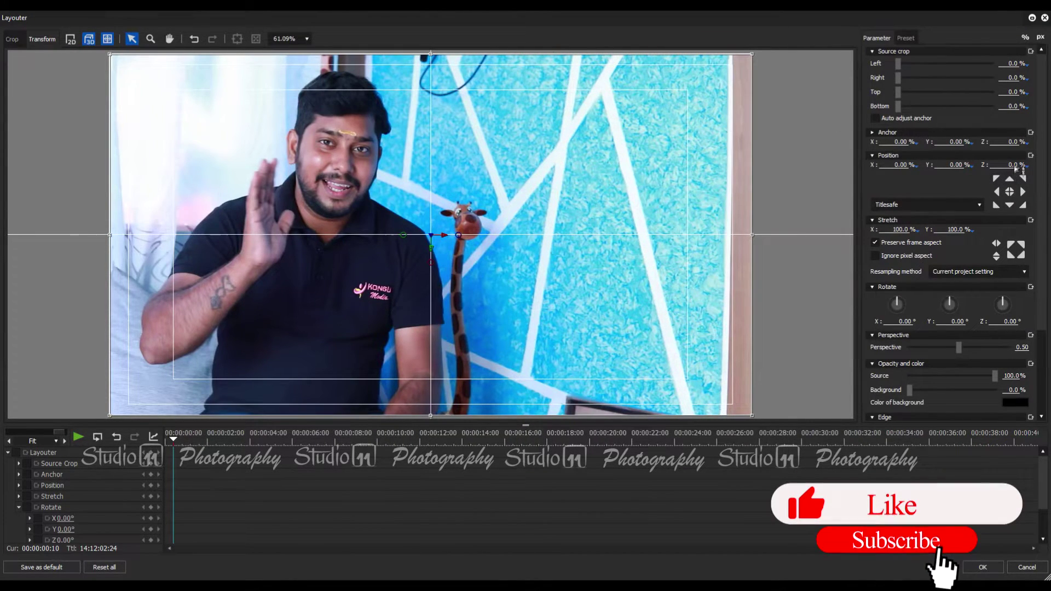
scroll(1010, 165, "down", 2)
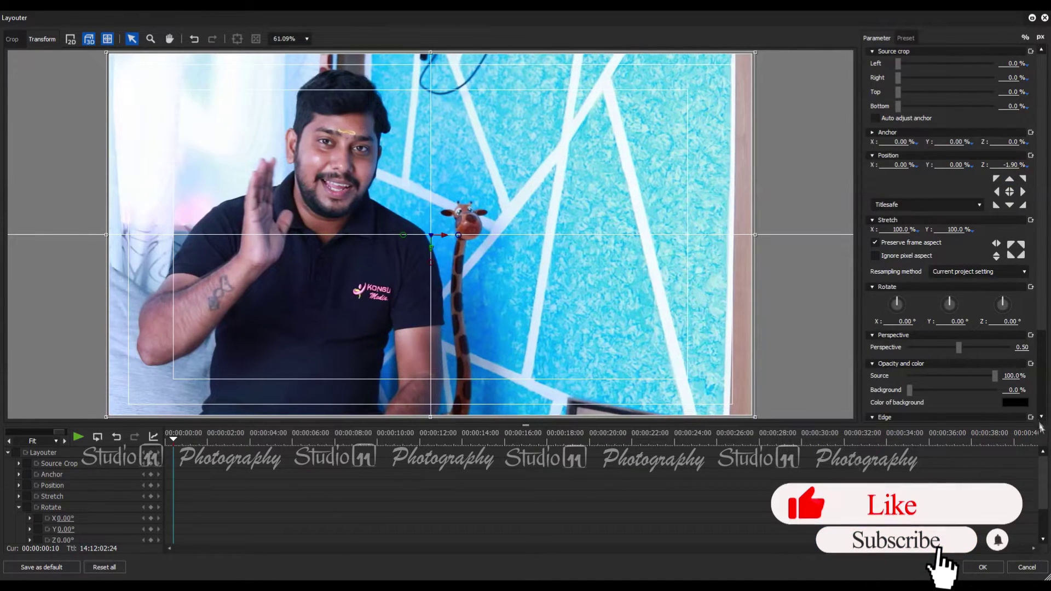
left_click(1009, 165)
type("-59.4")
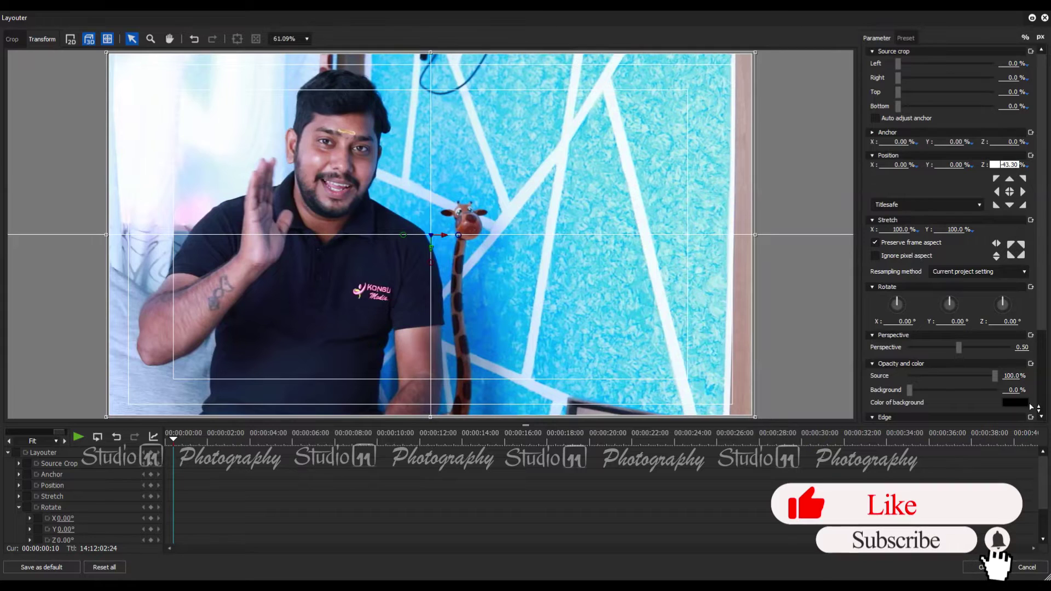
key("Return")
type("30.7")
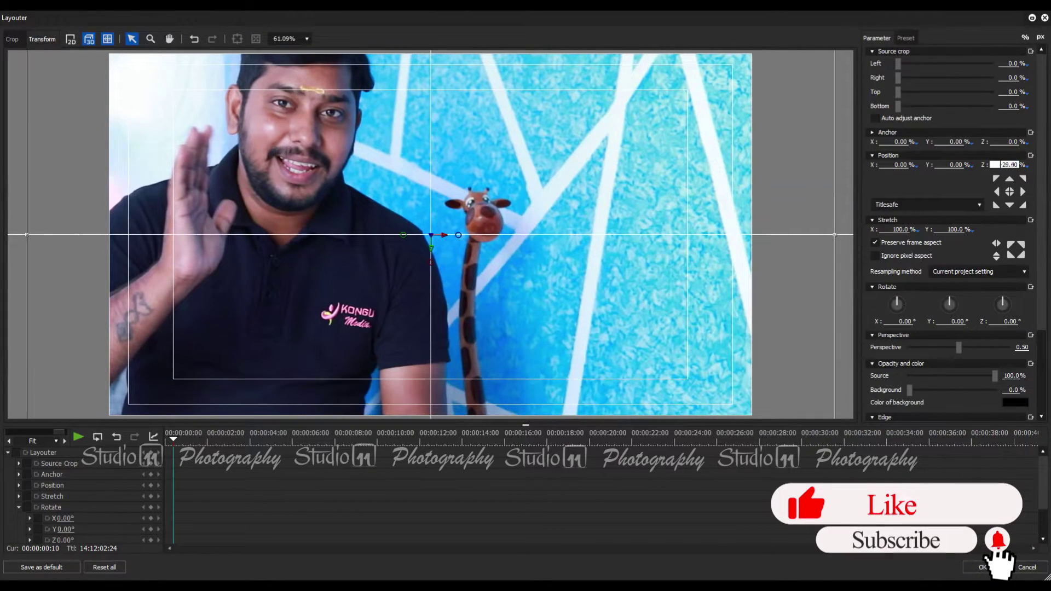
key("Return")
type("40.3")
key("Return")
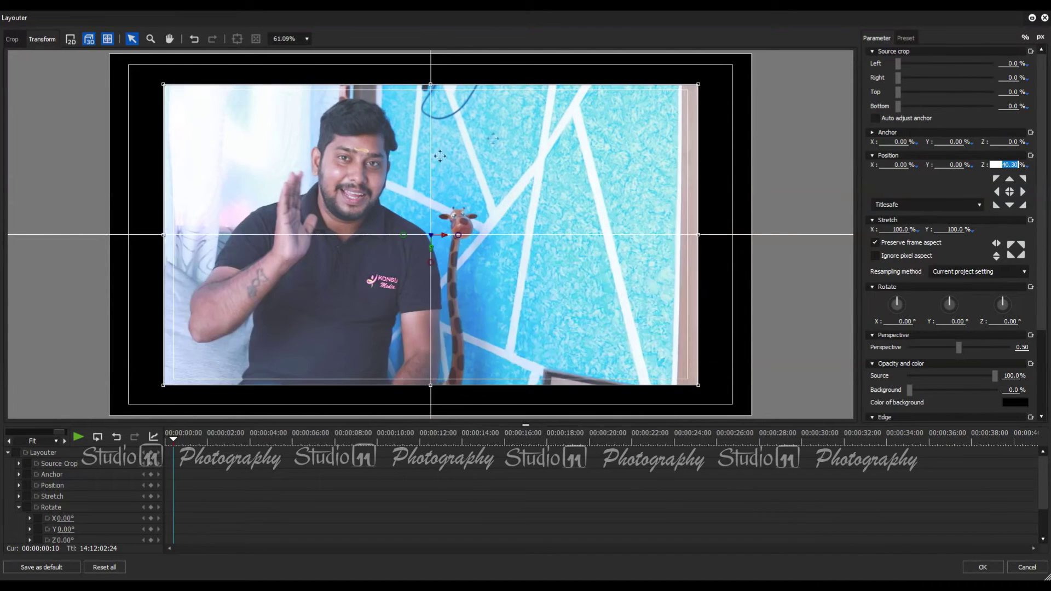
Set the image's Z position to 56% to push it further back
left_click(1009, 166)
type("56")
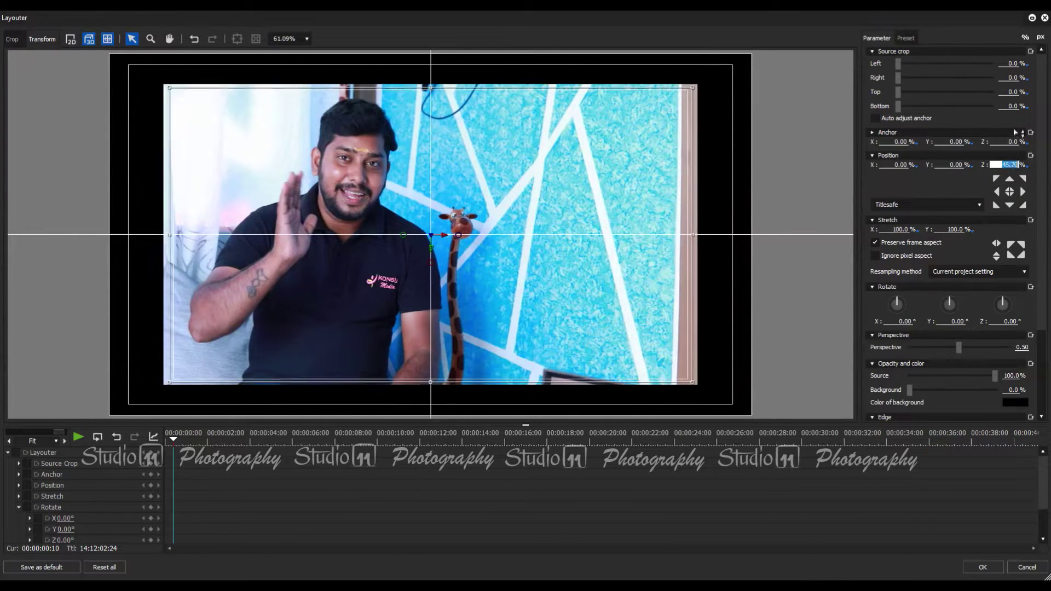
key("Return")
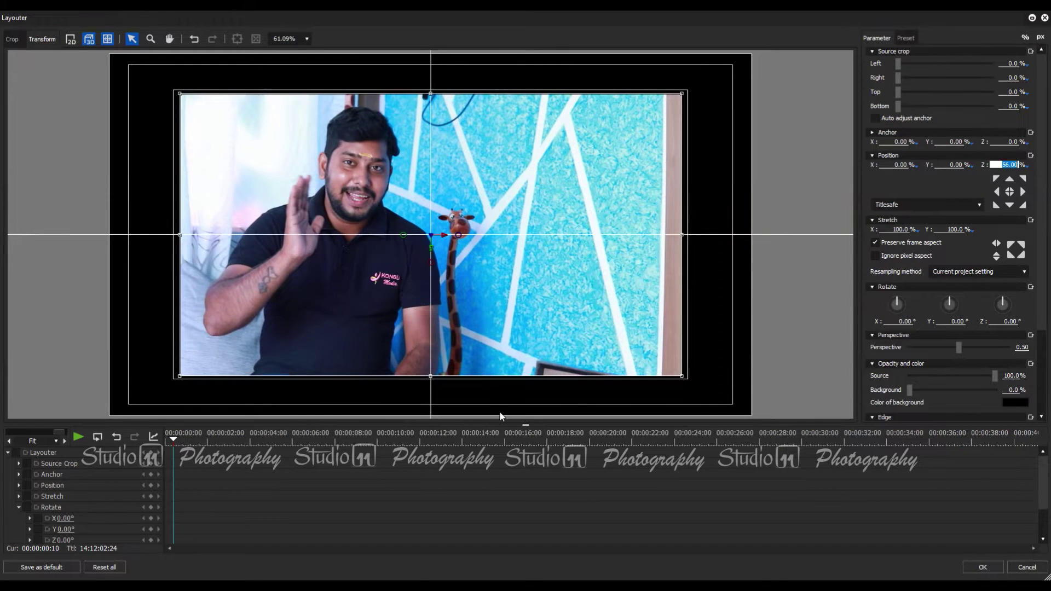